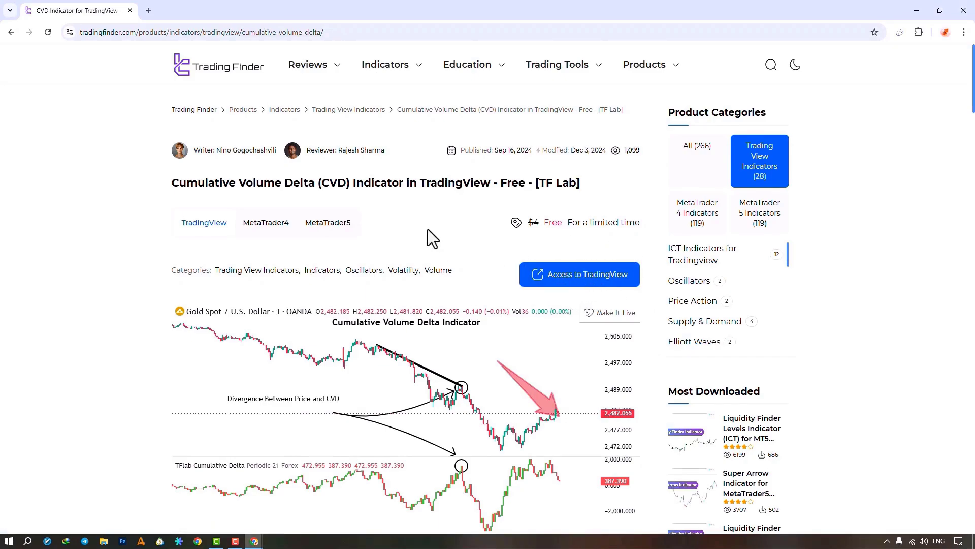
scroll(428, 229, "down", 1)
scroll(428, 230, "down", 2)
scroll(428, 229, "down", 1)
scroll(428, 229, "down", 3)
scroll(427, 229, "down", 1)
scroll(427, 230, "down", 1)
scroll(428, 229, "down", 2)
scroll(428, 229, "down", 1)
scroll(428, 229, "down", 2)
scroll(428, 229, "down", 2)
scroll(427, 230, "up", 1)
scroll(428, 230, "up", 1)
scroll(427, 230, "up", 2)
scroll(428, 229, "up", 2)
scroll(427, 230, "up", 1)
scroll(428, 230, "up", 3)
scroll(427, 230, "up", 1)
scroll(427, 229, "up", 2)
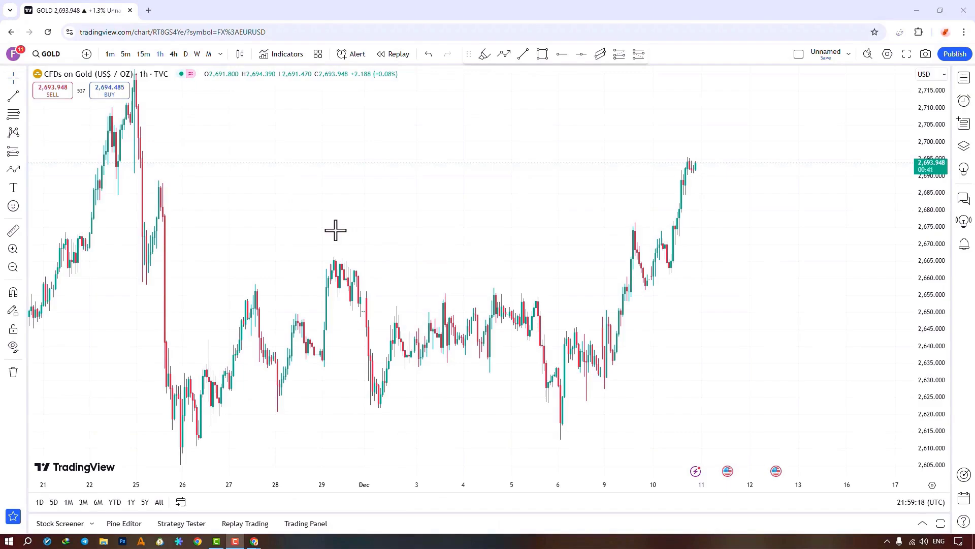
- Add the community Cumulative Delta [TradingFinder] indicator to the gold chart and star it as a favourite
left_click(286, 54)
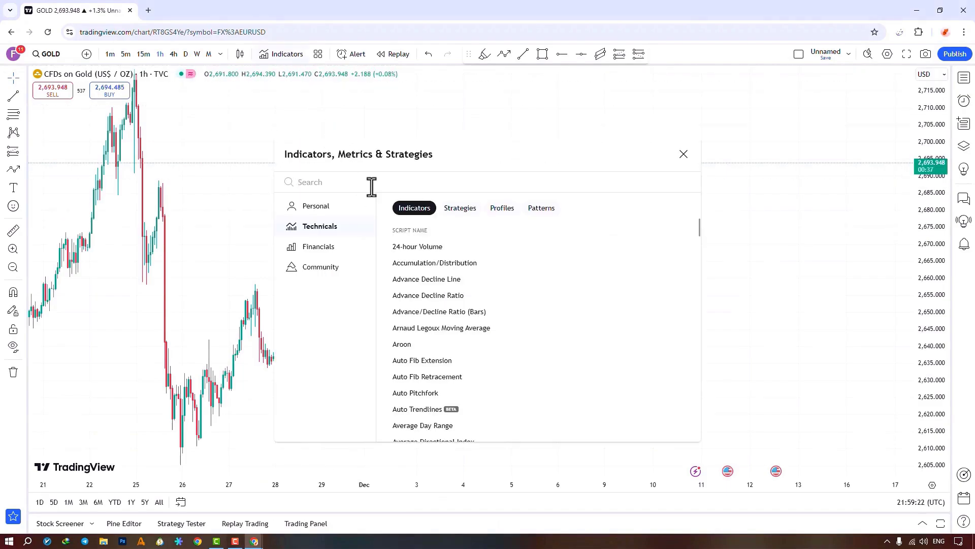
type("Cumulative Delta [TradingFinder]")
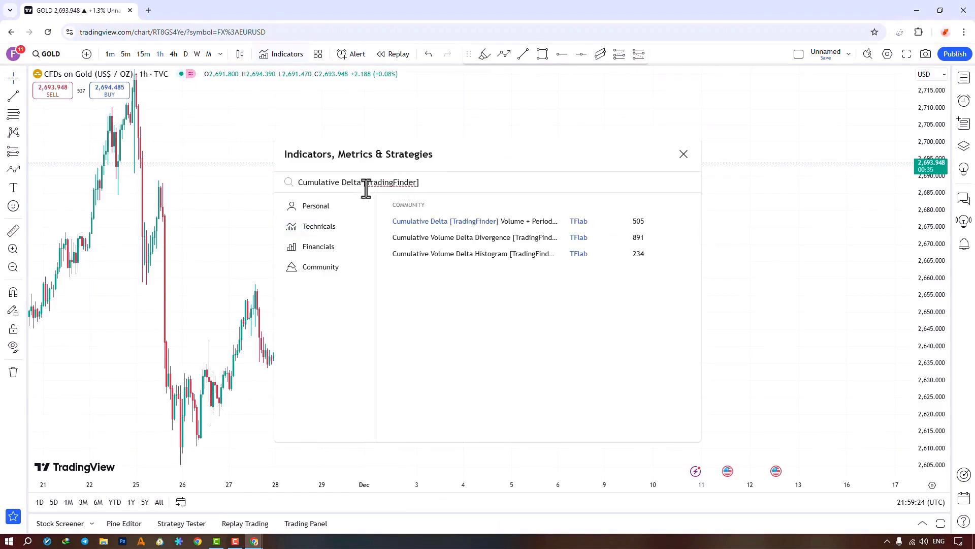
mouse_move(474, 220)
left_click(433, 222)
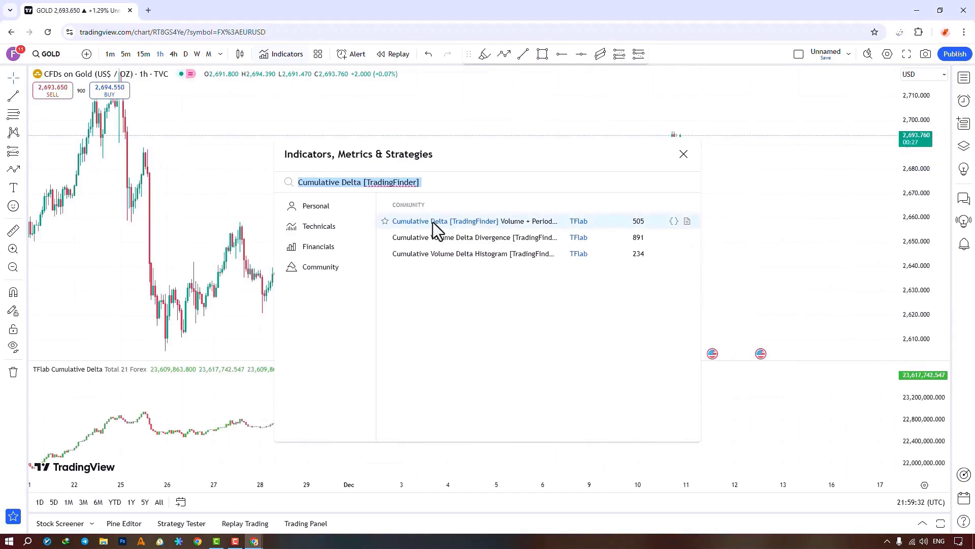
left_click(385, 221)
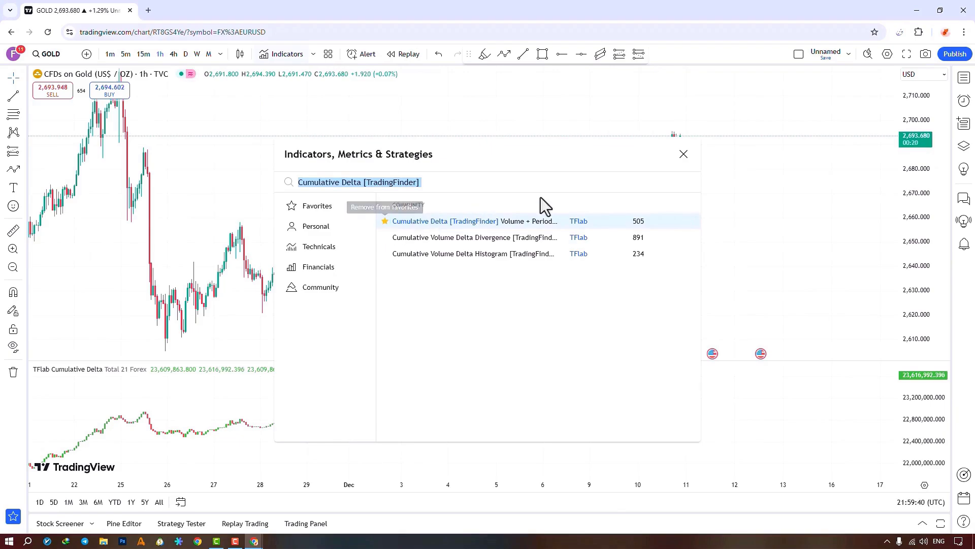
left_click(684, 154)
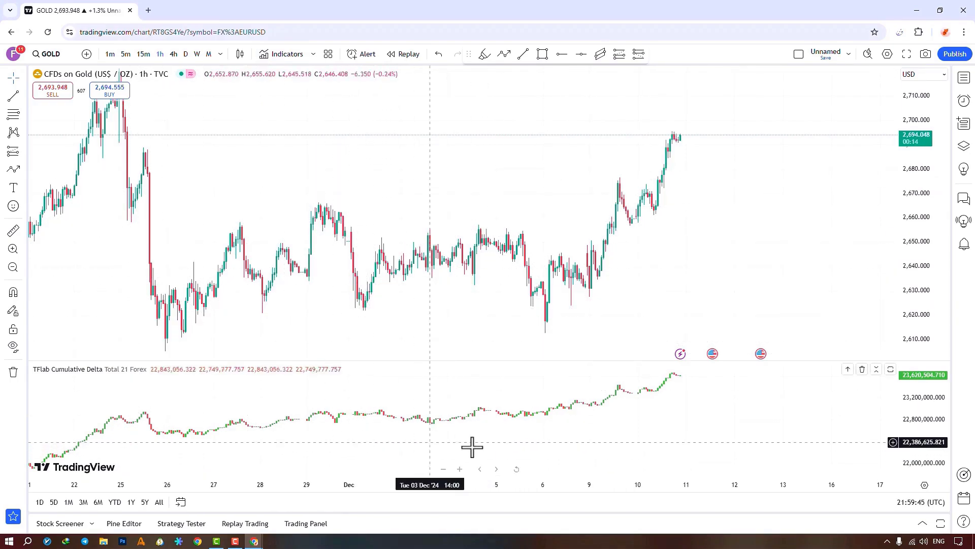
mouse_move(813, 424)
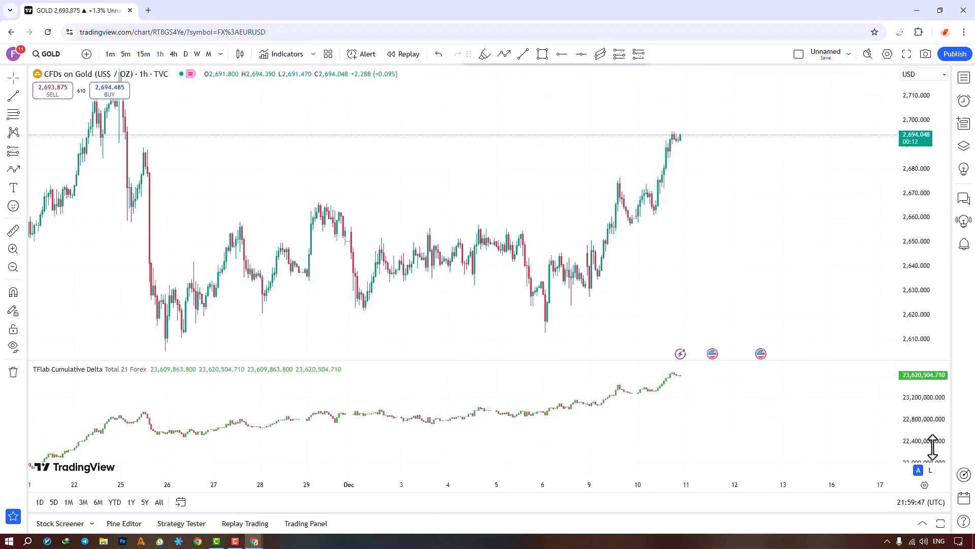
- Stretch the delta pane, widen the visible days and compress price so the late-November peak fits
mouse_move(932, 442)
left_mouse_down()
mouse_move(917, 390)
mouse_move(931, 427)
left_mouse_up()
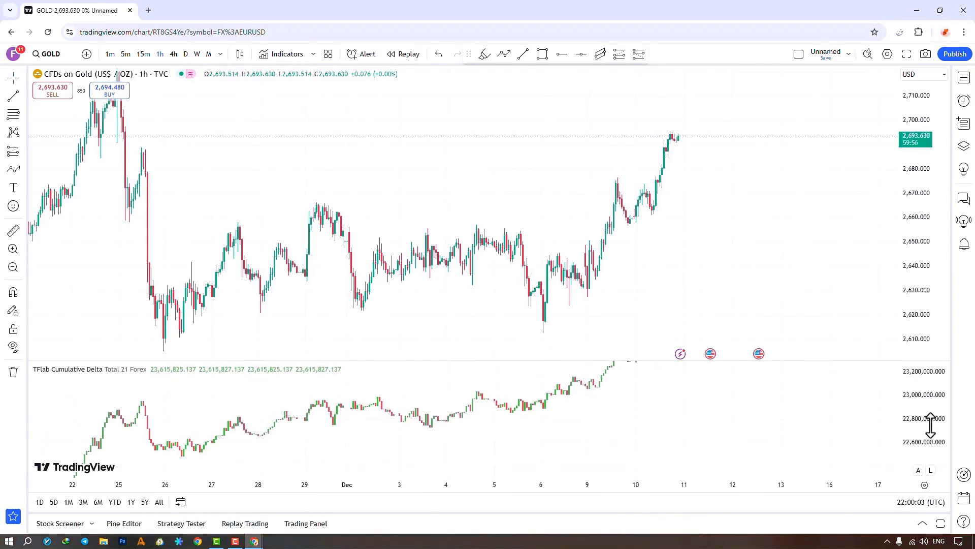
left_click_drag(262, 483, 345, 479)
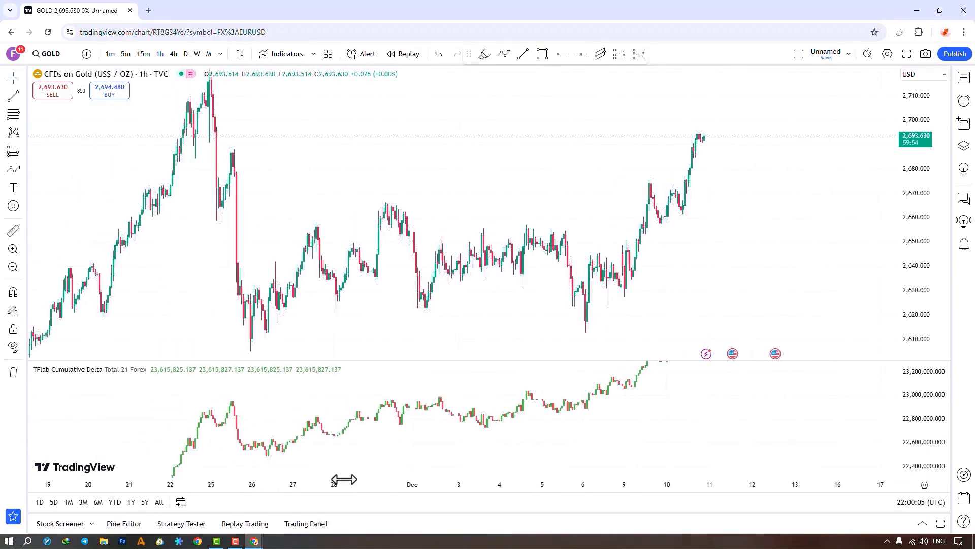
left_click_drag(911, 221, 881, 260)
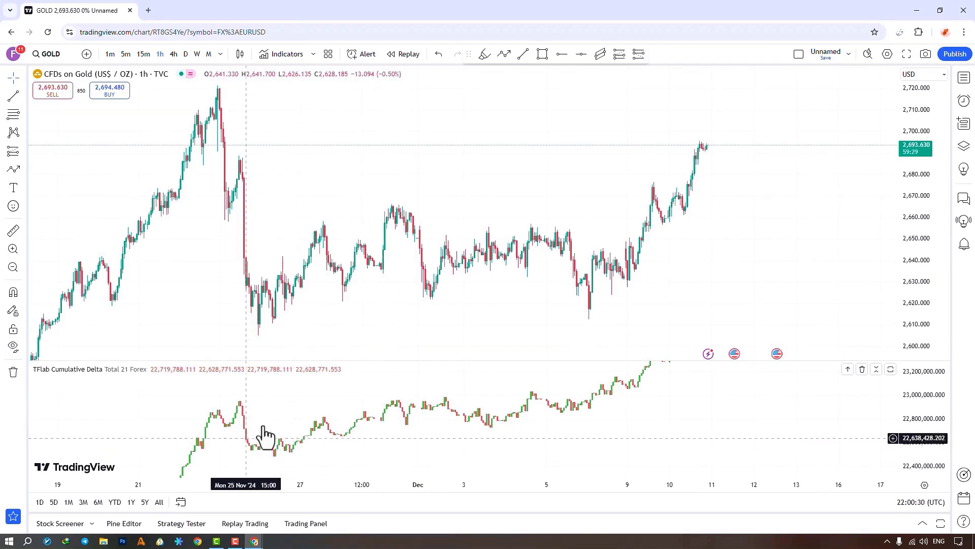
left_click_drag(288, 431, 313, 428)
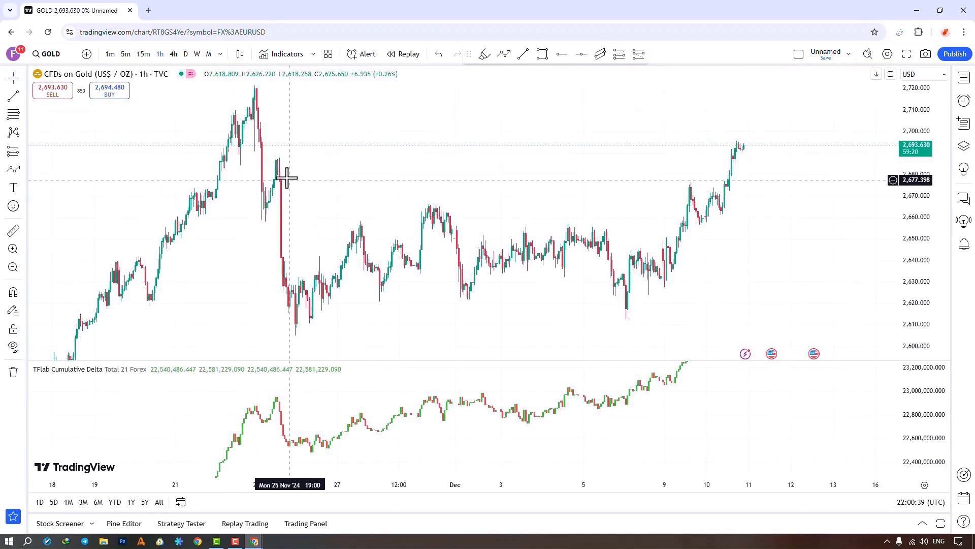
- Draw a falling trend line from the late-November price peak to the lower swing high
left_click(257, 86)
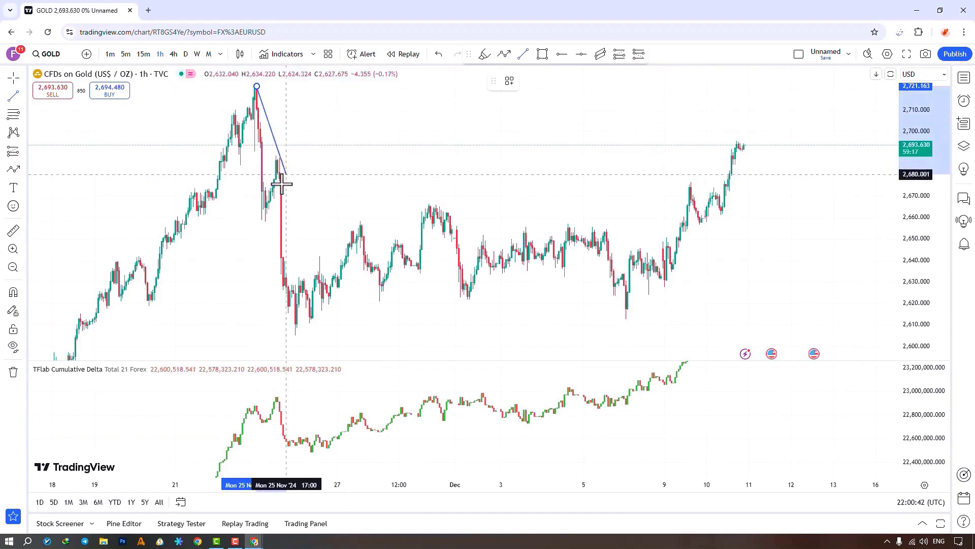
left_click(293, 196)
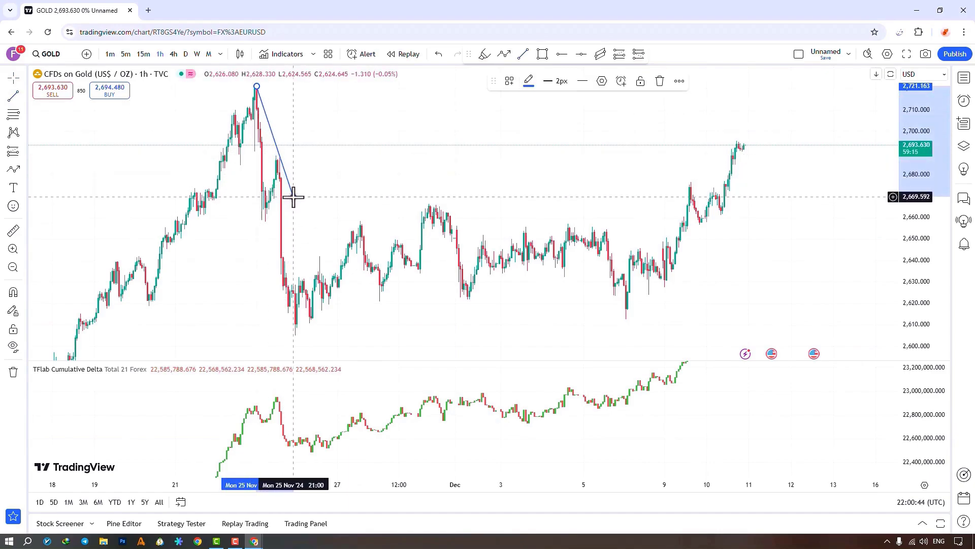
left_click(147, 233)
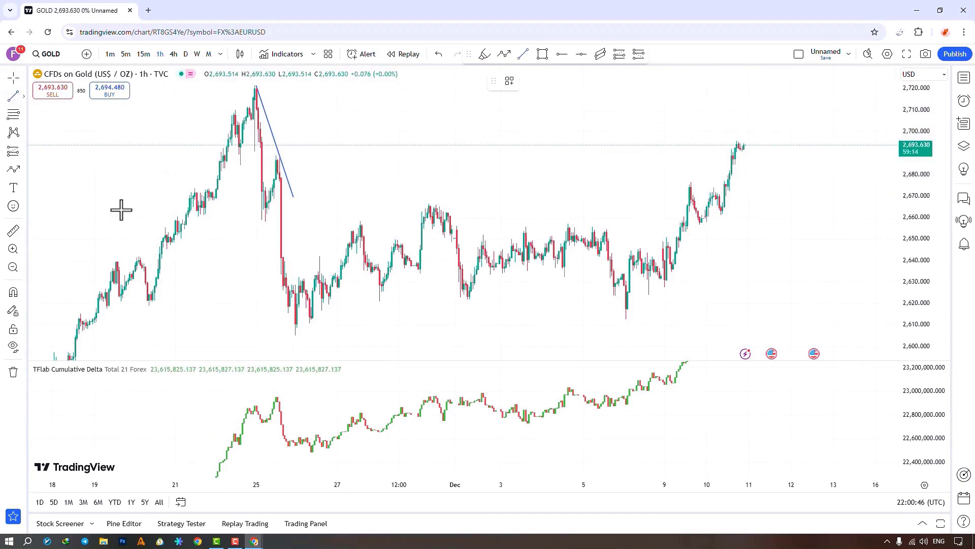
- Draw a rising trend line across the two delta highs and check its settings unchanged
left_click(247, 405)
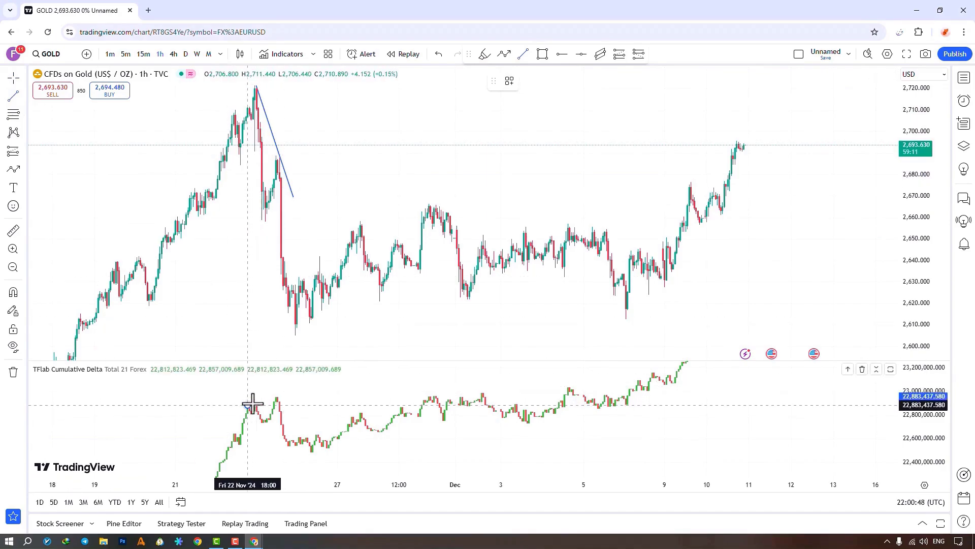
left_click(306, 389)
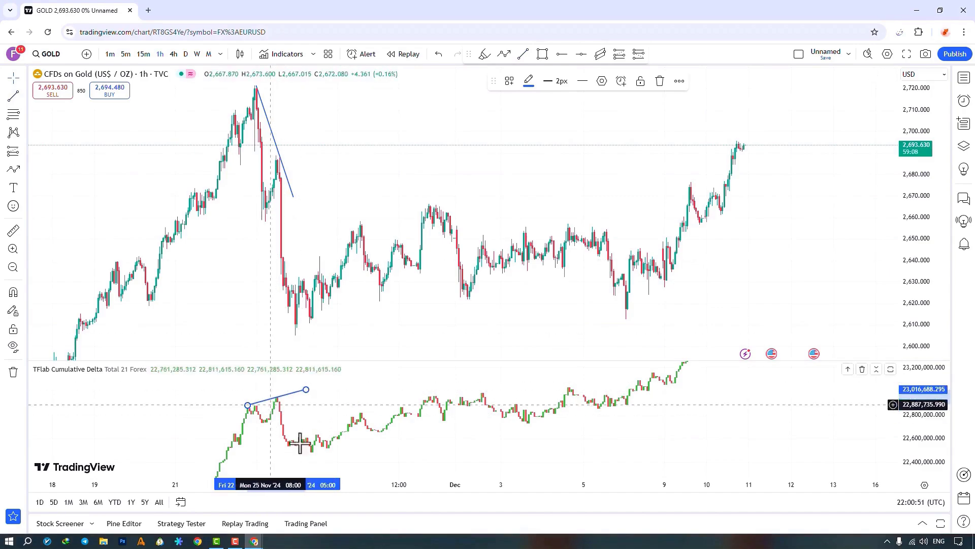
double_click(297, 392)
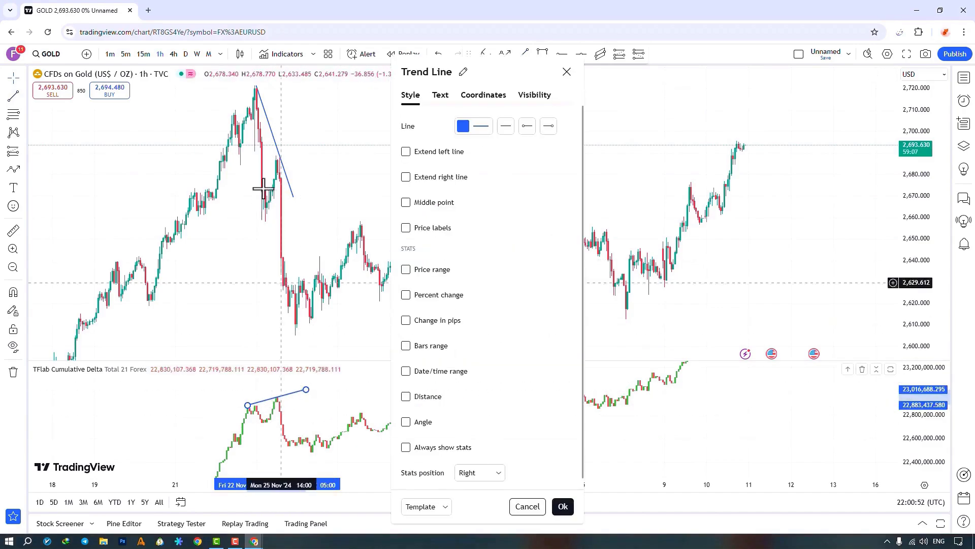
left_click(565, 72)
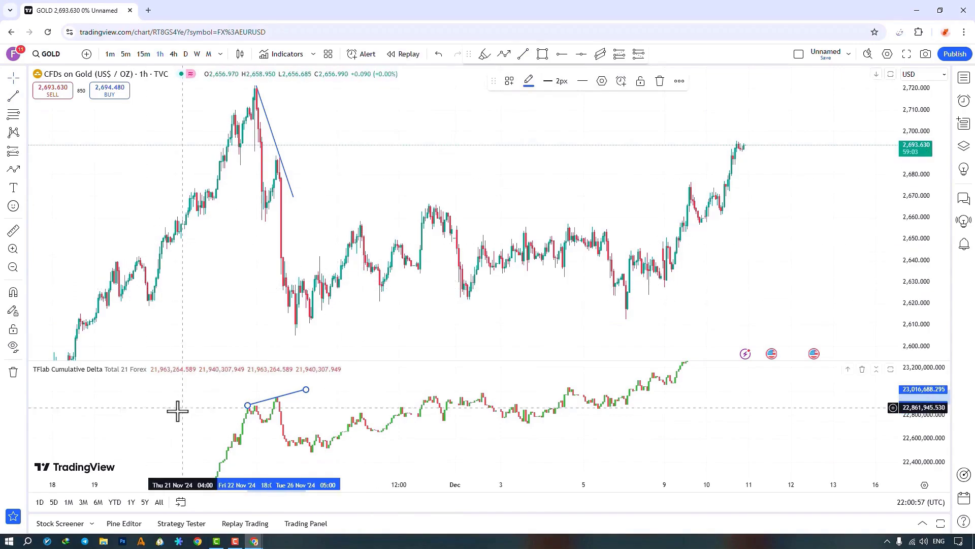
mouse_move(69, 369)
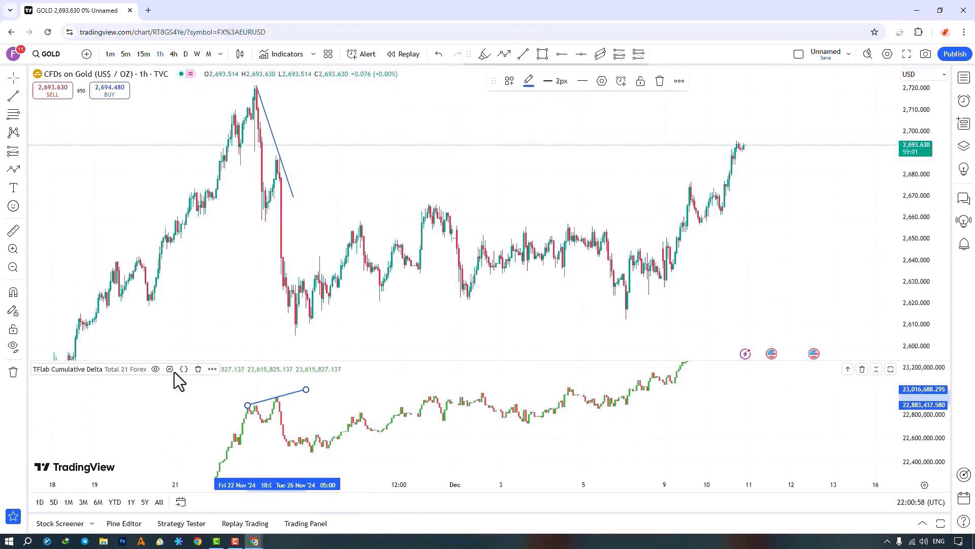
- Bring up the Cumulative Delta inputs, review the cumulative mode list and keep Total
left_click(173, 372)
mouse_move(460, 219)
left_mouse_down()
mouse_move(606, 126)
mouse_move(620, 105)
left_mouse_up()
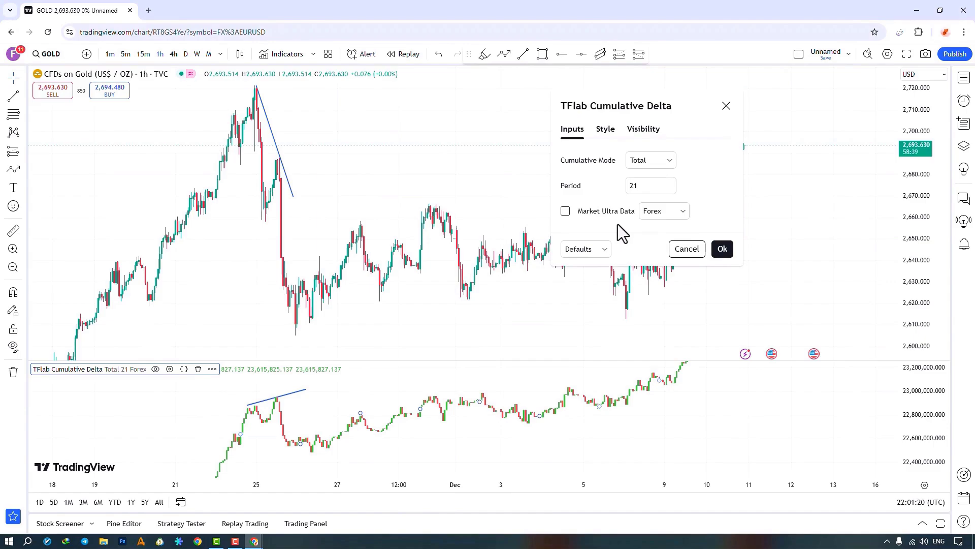
left_click(665, 165)
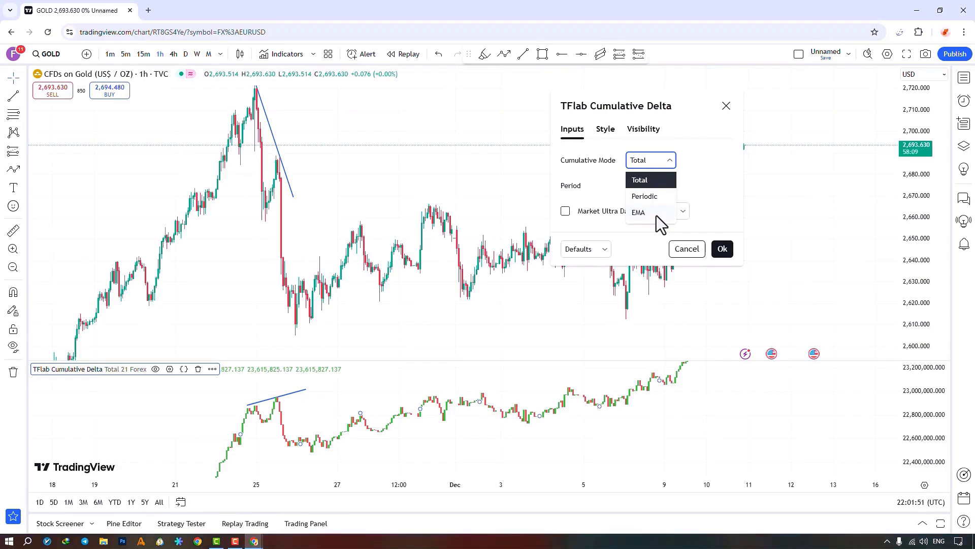
left_click(617, 191)
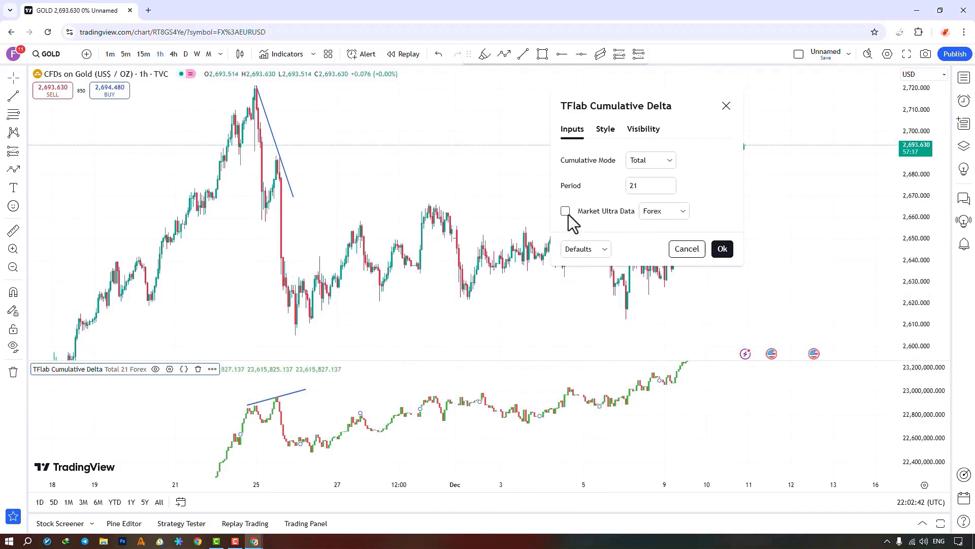
- Try Stock, Crypto and Forex as the market data type, keep Forex, then untick Market Ultra Data
left_click(676, 213)
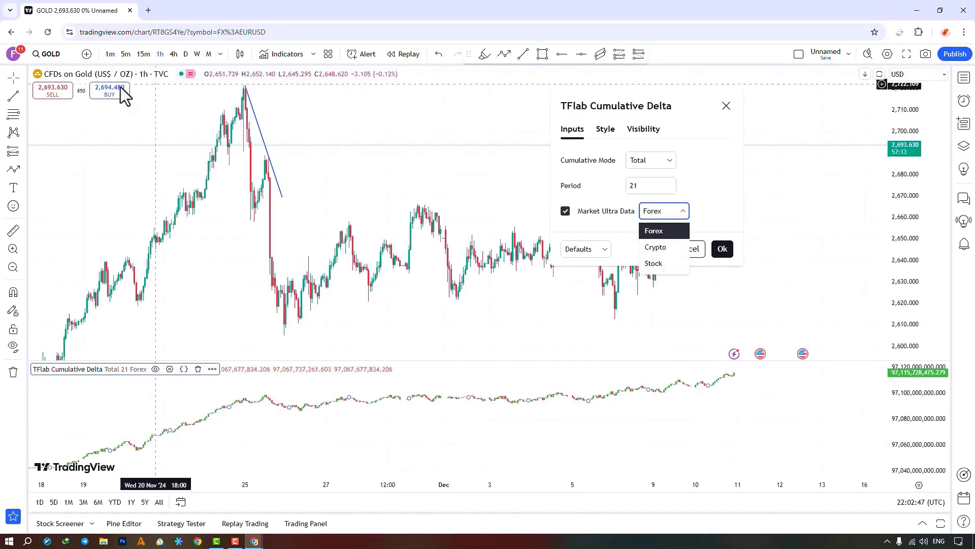
left_click(660, 264)
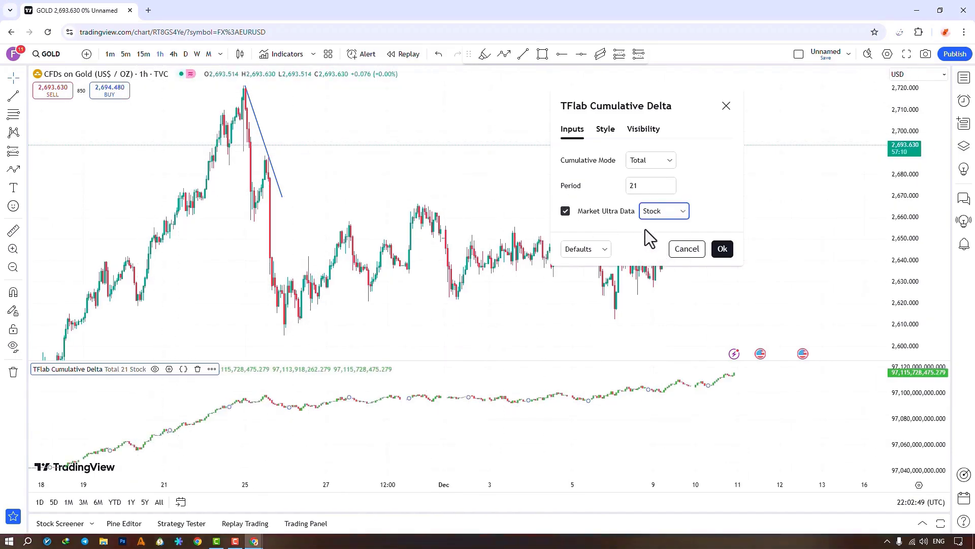
left_click(661, 216)
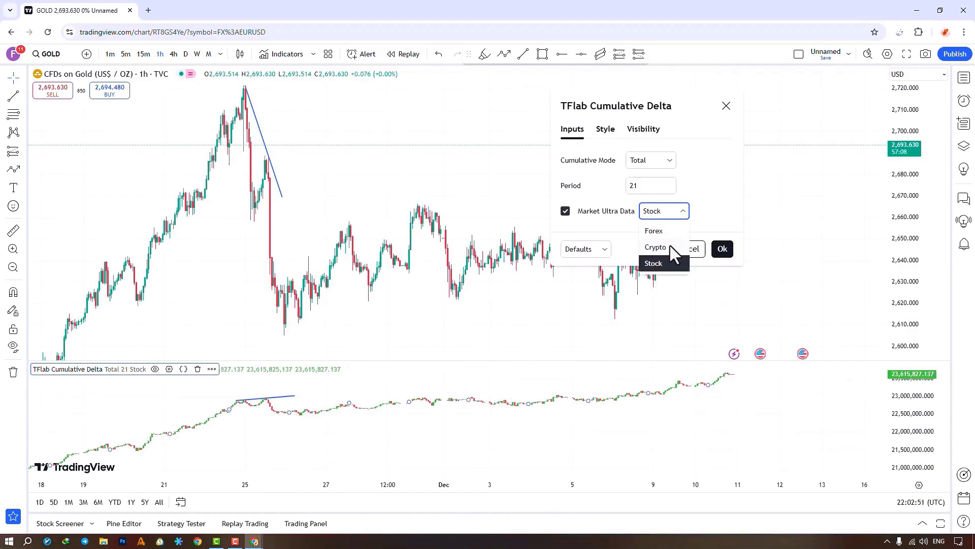
left_click(670, 245)
left_click(670, 220)
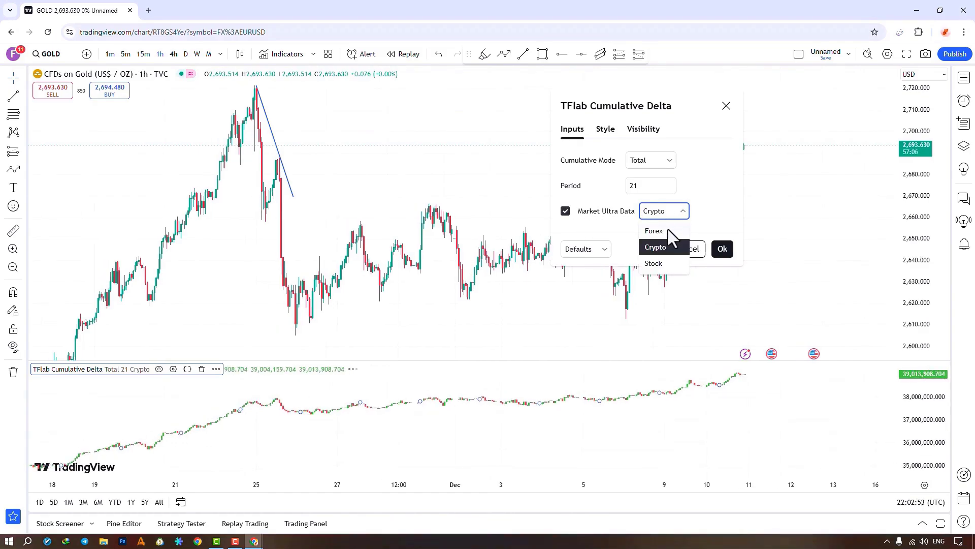
left_click(669, 229)
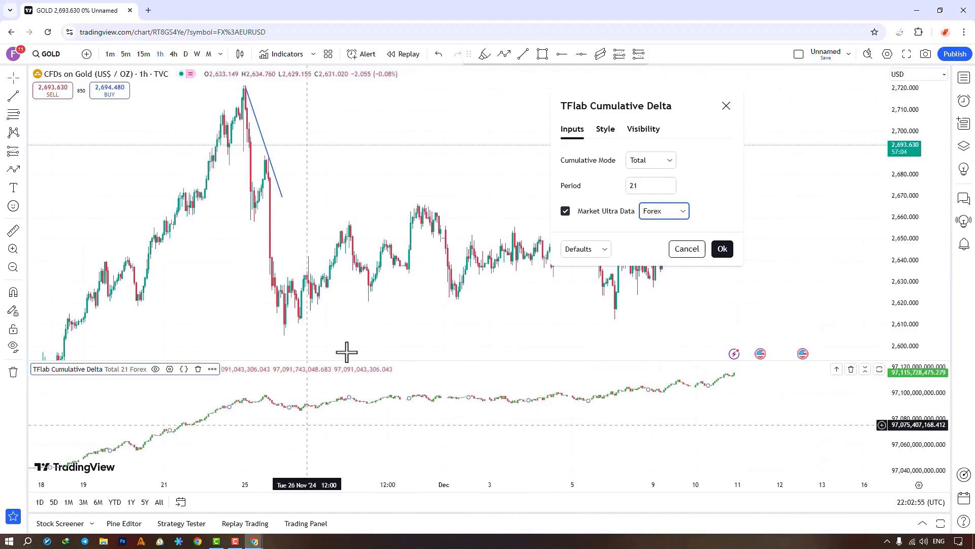
left_click(673, 219)
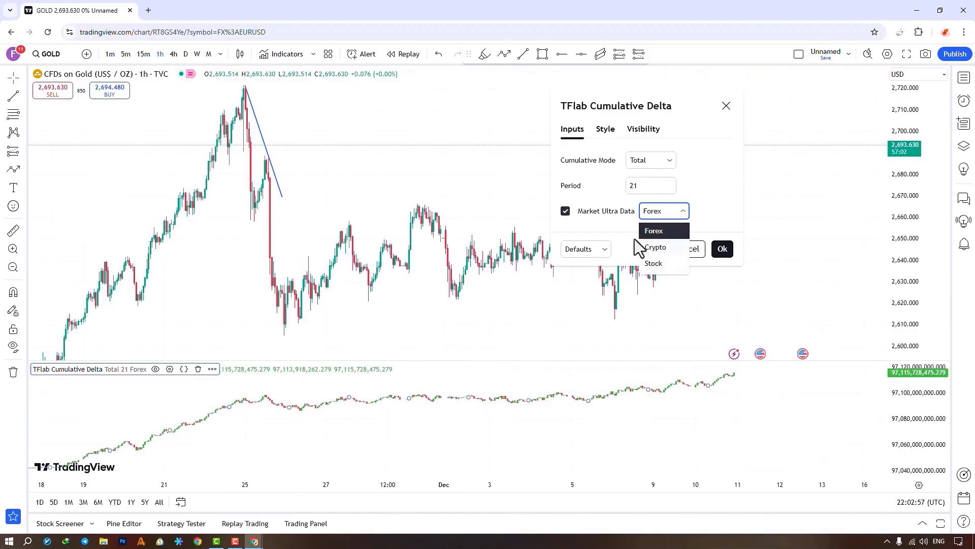
left_click(609, 222)
left_click(565, 211)
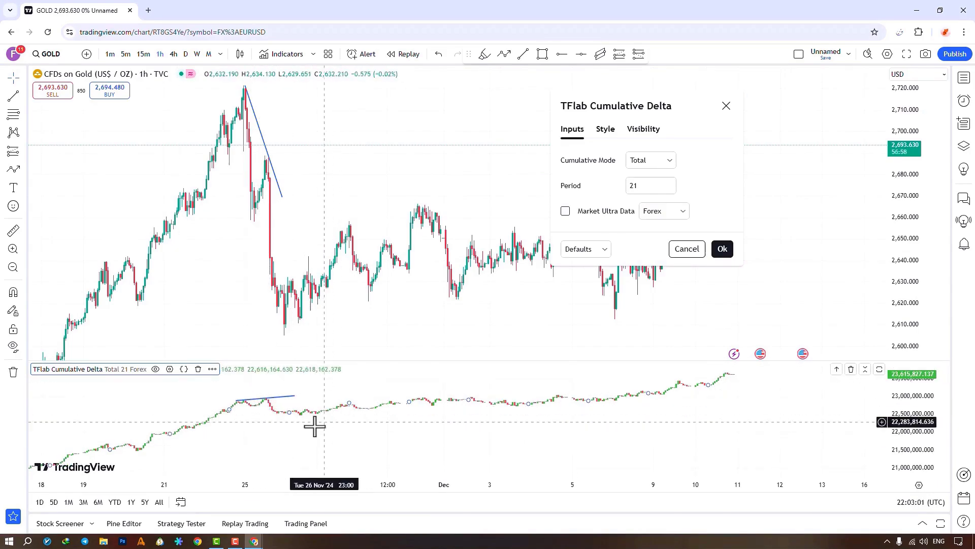
- Set the Cumulative Mode to Periodic and pan toward the latest bars
left_click(294, 396)
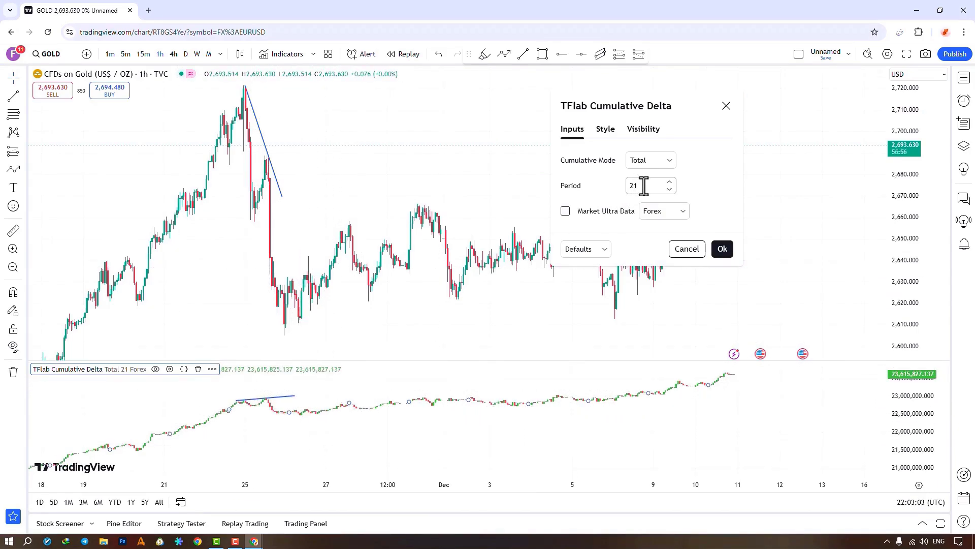
left_click(662, 161)
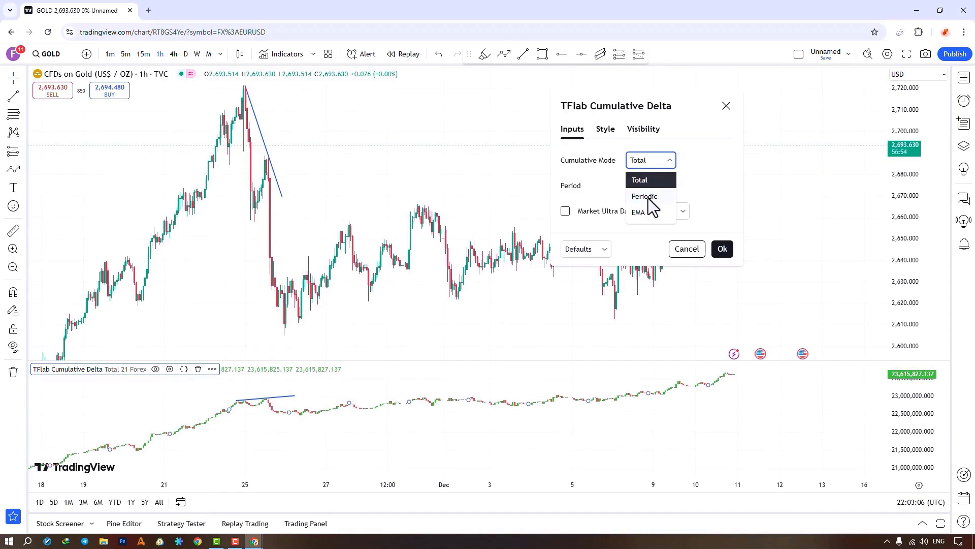
left_click(647, 198)
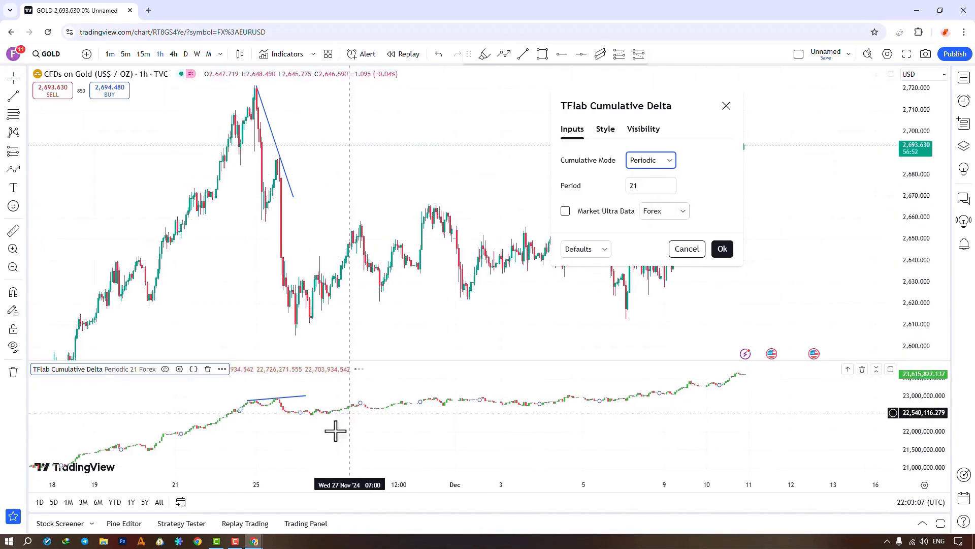
mouse_move(333, 444)
left_mouse_down()
mouse_move(407, 404)
mouse_move(383, 429)
left_mouse_up()
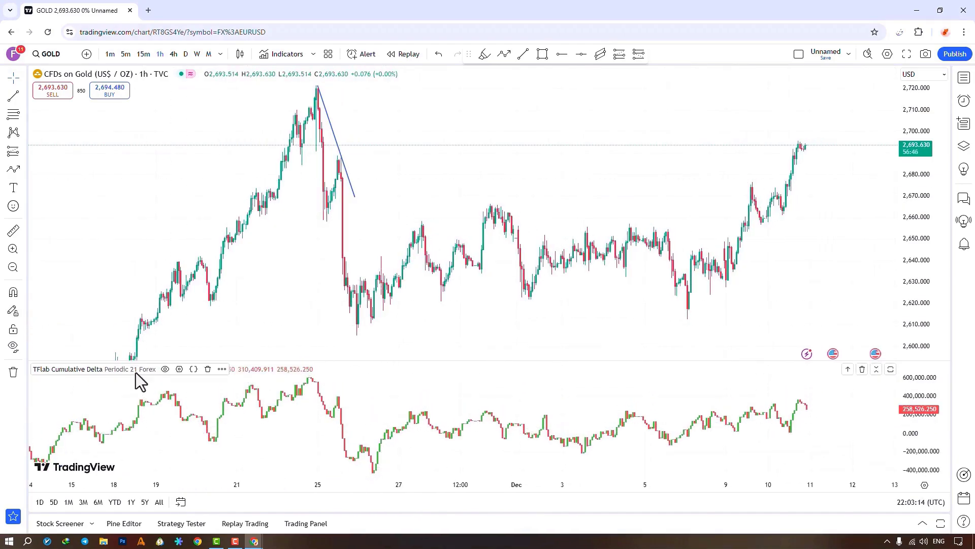
- Reopen the indicator inputs, switch the Cumulative Mode to EMA and close the settings
left_click(180, 370)
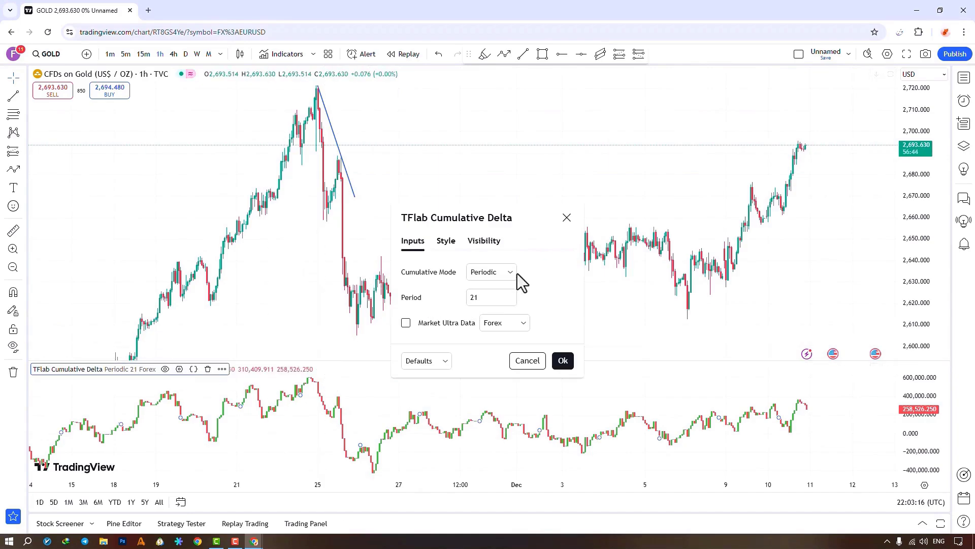
left_click_drag(508, 221, 608, 120)
left_click(612, 179)
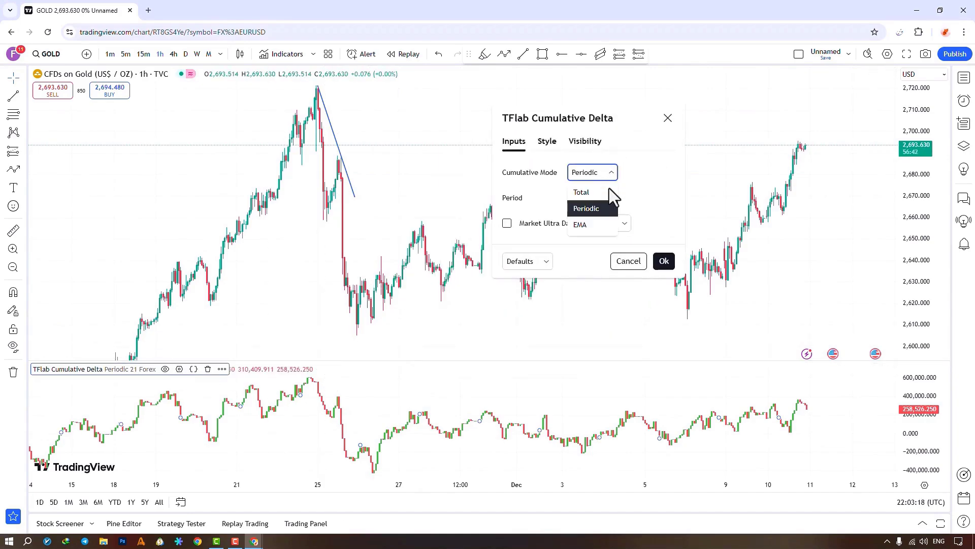
left_click(593, 225)
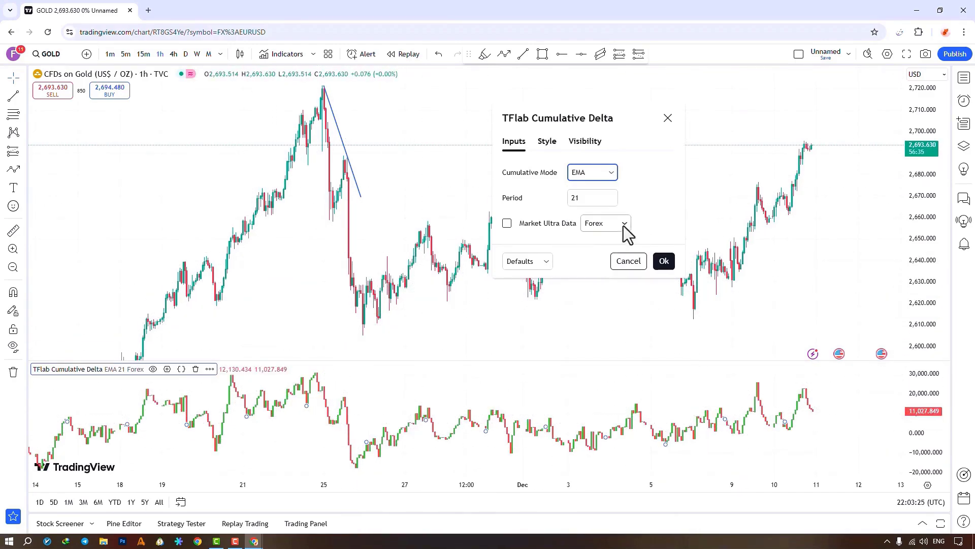
left_click(668, 118)
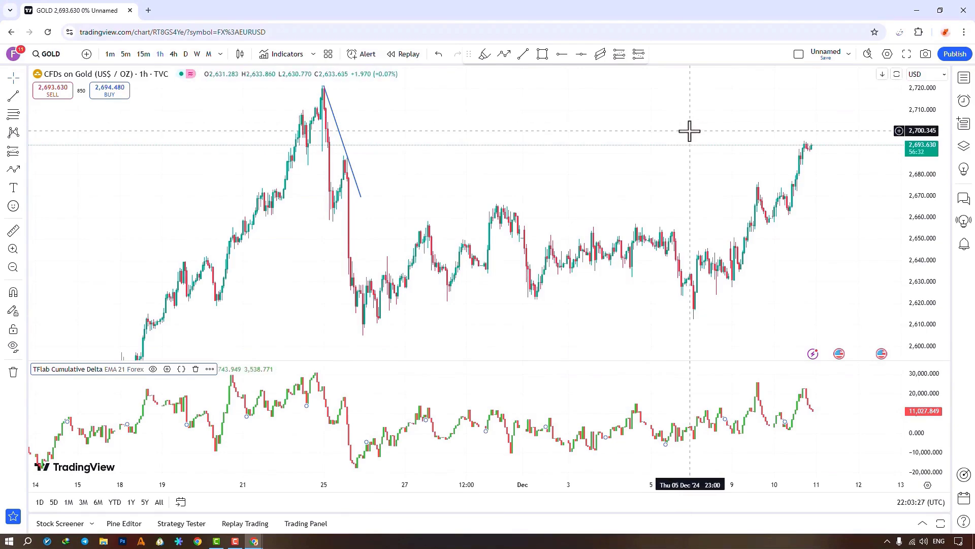
- Switch the chart symbol to USDJPY and reopen the Cumulative Delta inputs, glancing at the data types
key("Down")
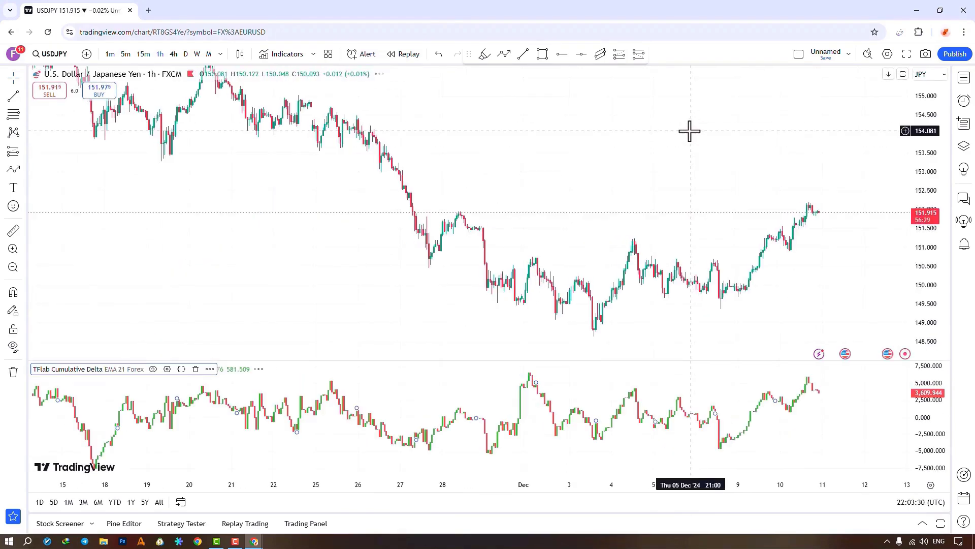
left_click(168, 370)
left_click(512, 325)
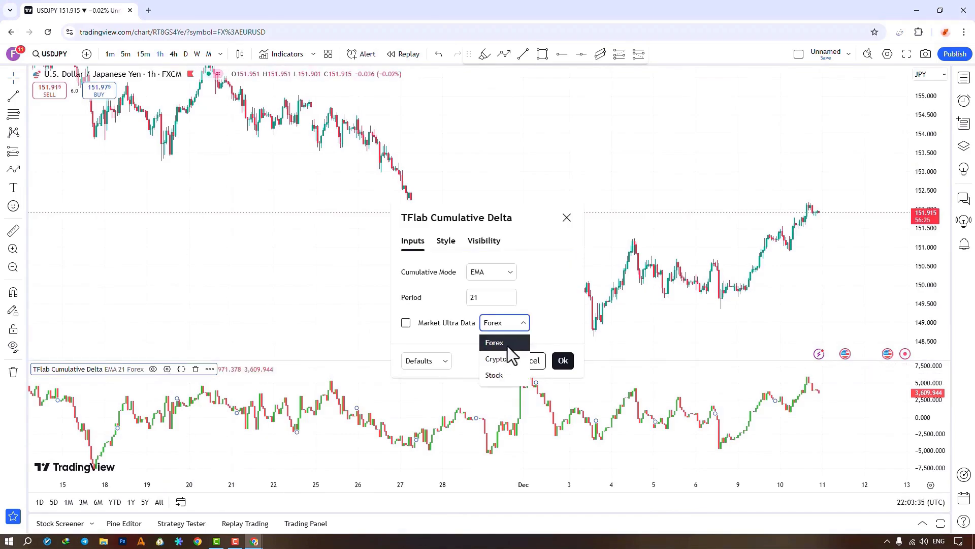
left_click(506, 346)
left_click_drag(529, 214, 677, 85)
- Set Cumulative Mode to Periodic with Market Ultra Data enabled and apply with Ok
left_click(660, 149)
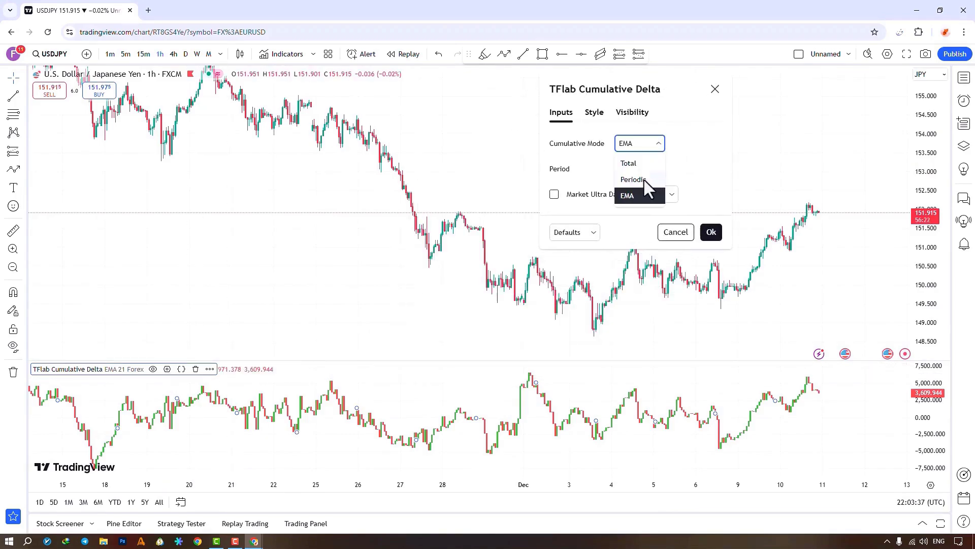
left_click(644, 179)
left_click(554, 195)
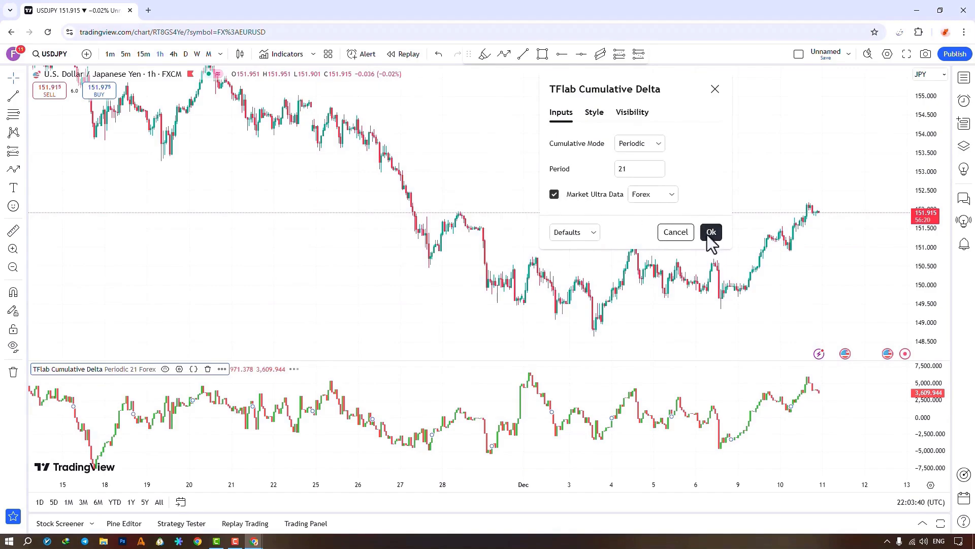
left_click(710, 232)
scroll(507, 467, "down", 2)
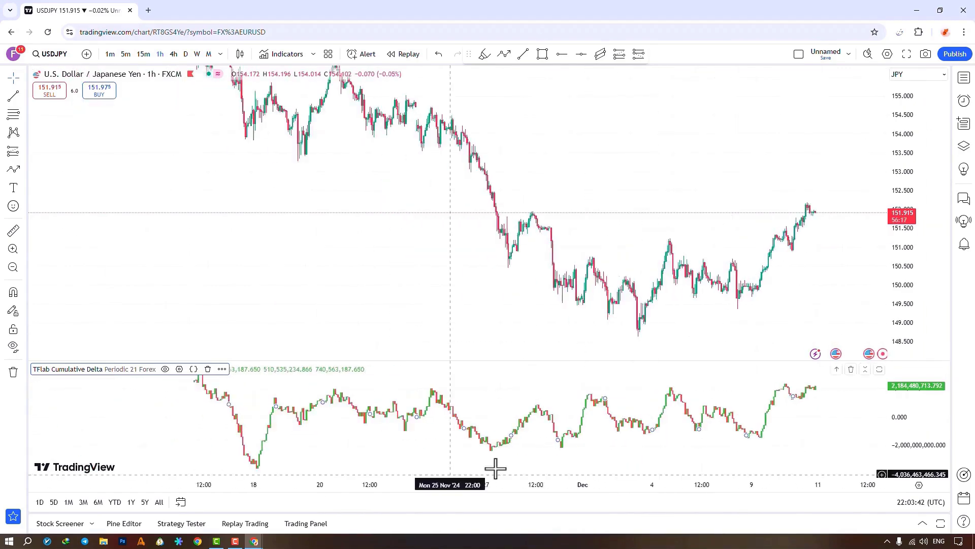
scroll(784, 349, "down", 2)
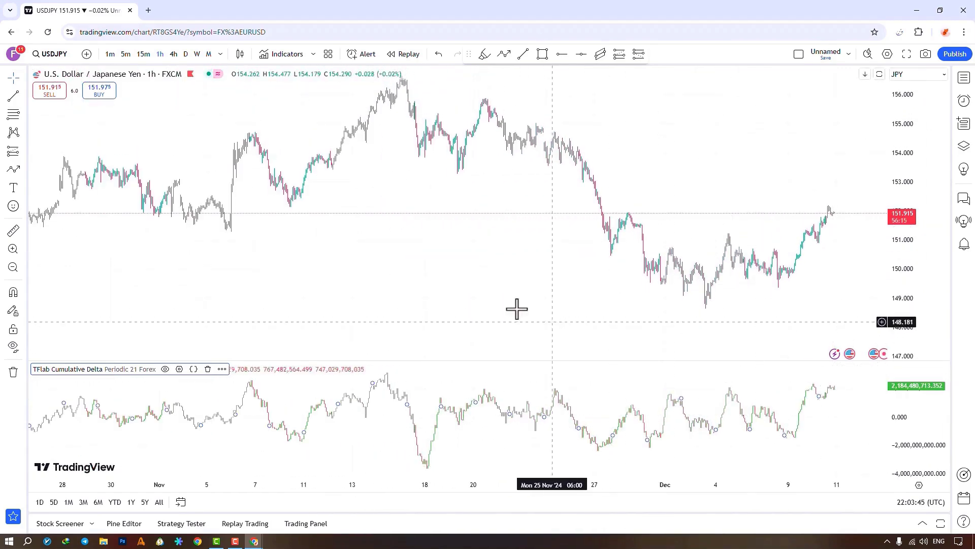